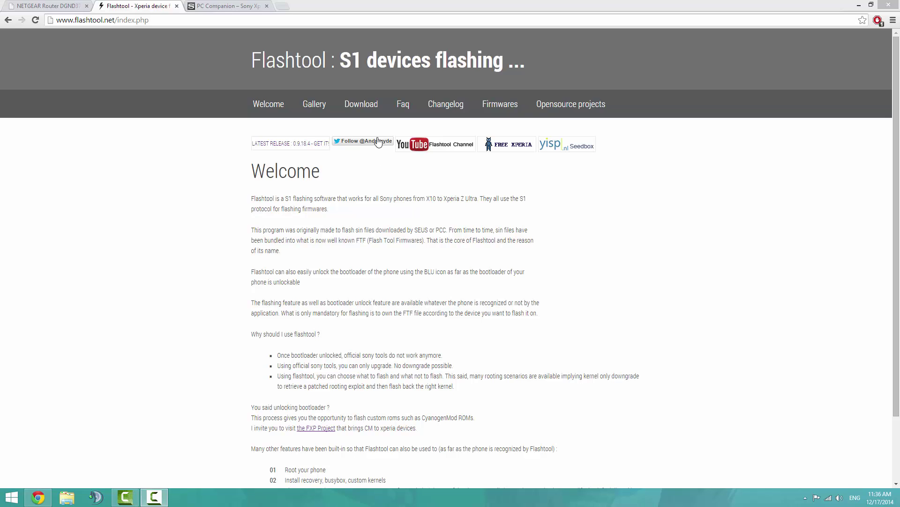
{"action": "left_click", "coordinate": [354, 106]}
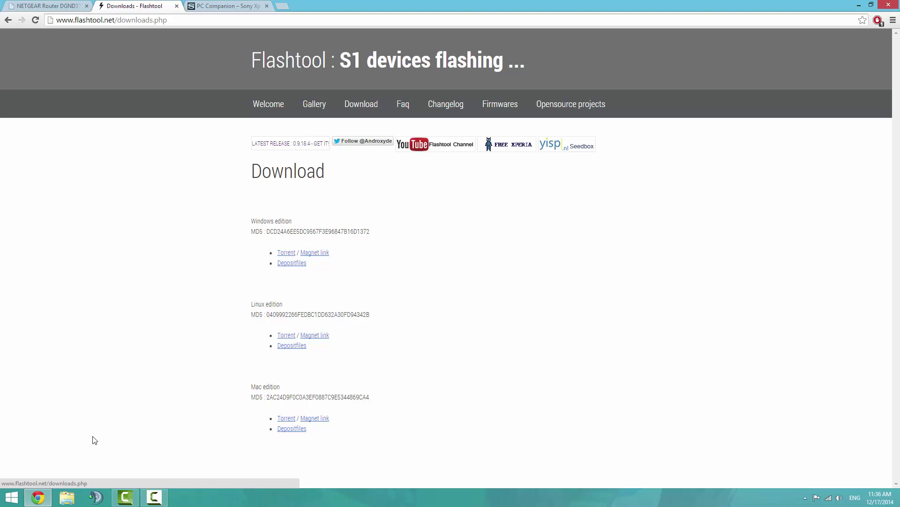
{"action": "left_click", "coordinate": [227, 5]}
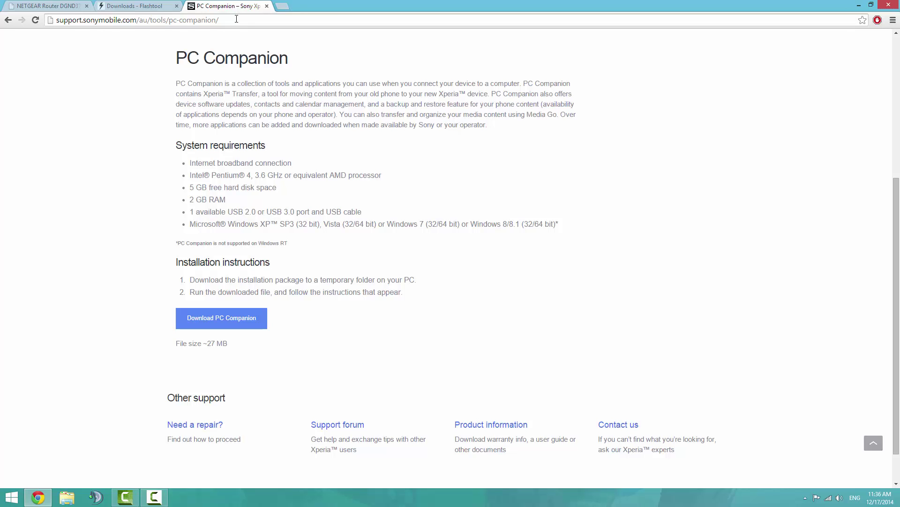
{"action": "left_click", "coordinate": [856, 5]}
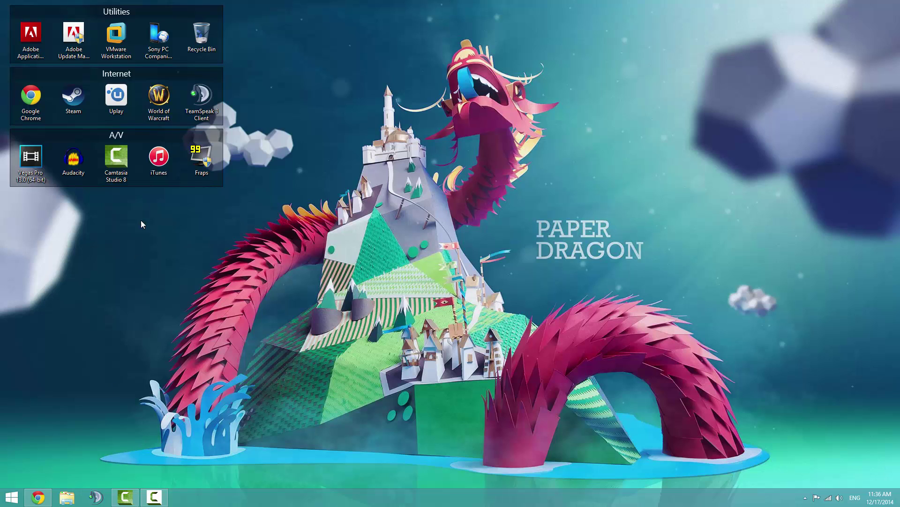
Step: Launch Sony PC Companion from the desktop shortcut for the Xperia Z3 D6653 update to 23.0.1.A.5.77
{"action": "double_click", "coordinate": [160, 56]}
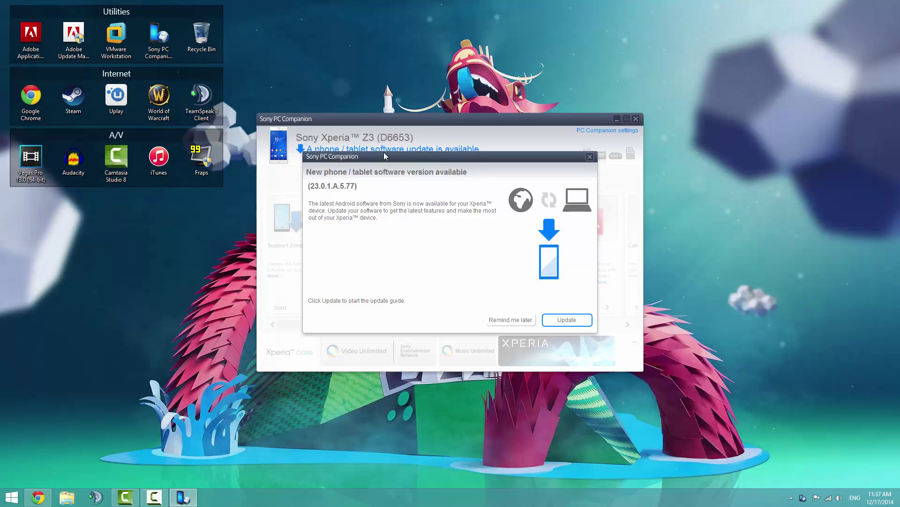
Step: Start the Xperia Z3 software update guide, then close it to return to the overview
{"action": "left_click", "coordinate": [557, 319]}
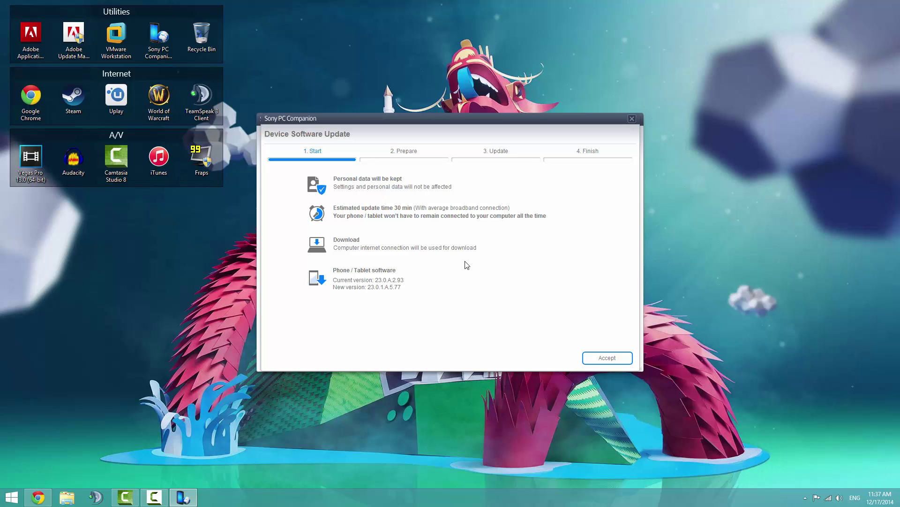
{"action": "left_click", "coordinate": [632, 119]}
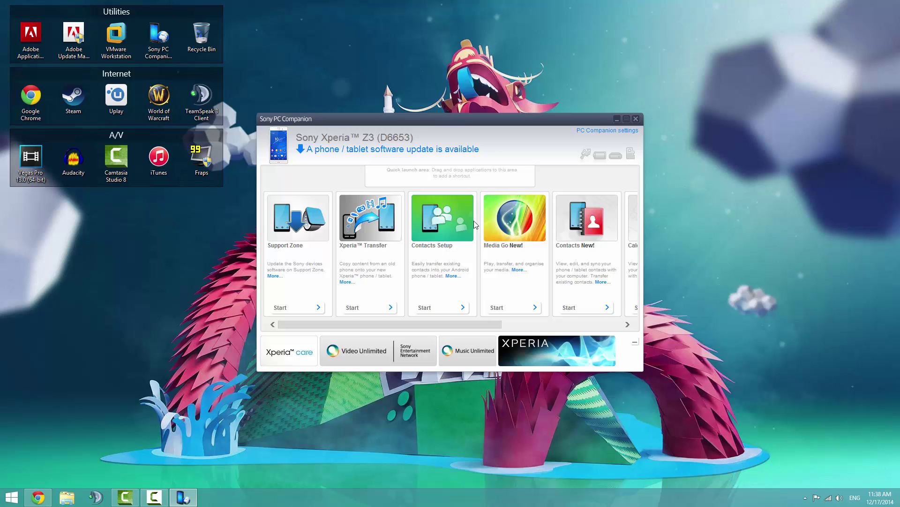
Step: Close PC Companion and run D:\Flashtool\FlashTool64.exe as administrator
{"action": "left_click", "coordinate": [637, 119]}
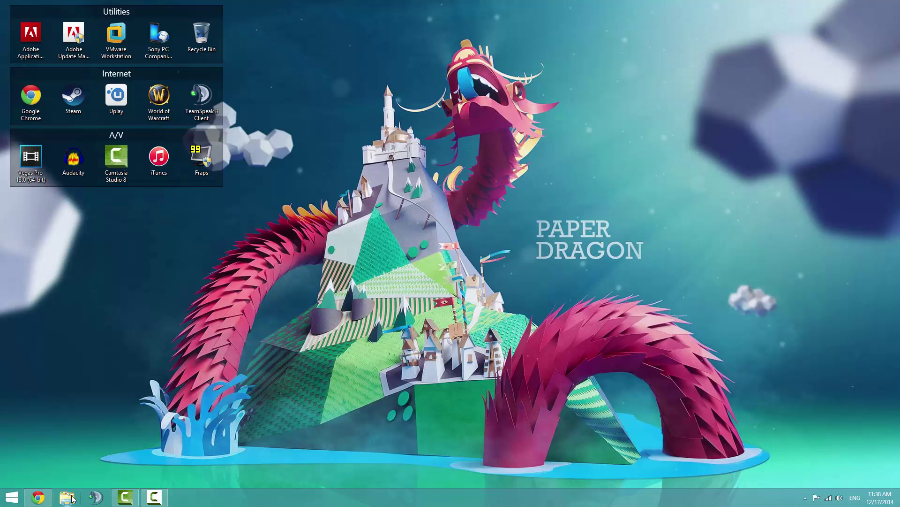
{"action": "left_click", "coordinate": [70, 498]}
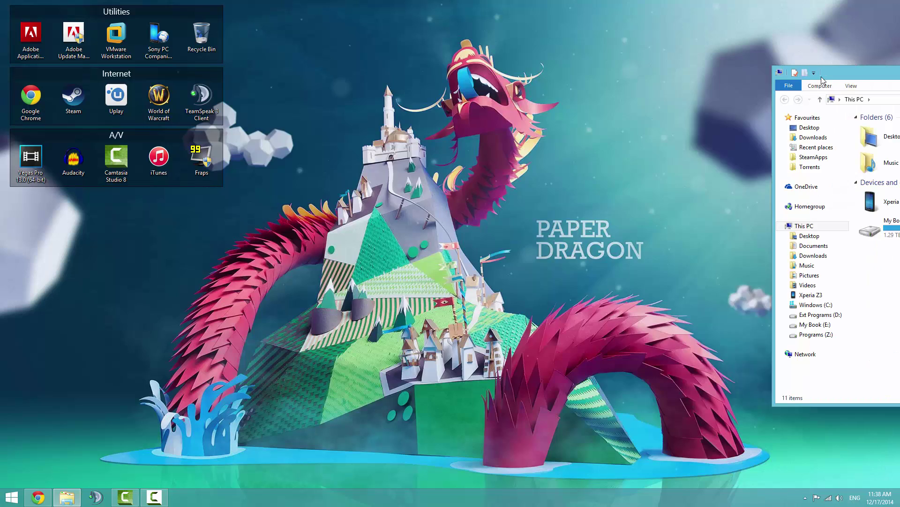
{"action": "left_click_drag", "start_coordinate": [821, 80], "coordinate": [342, 76]}
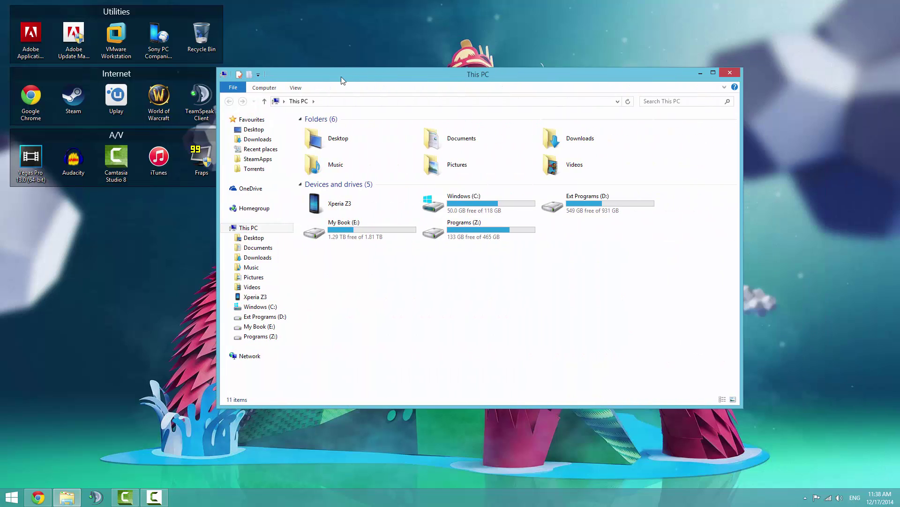
{"action": "double_click", "coordinate": [625, 207]}
{"action": "double_click", "coordinate": [362, 149]}
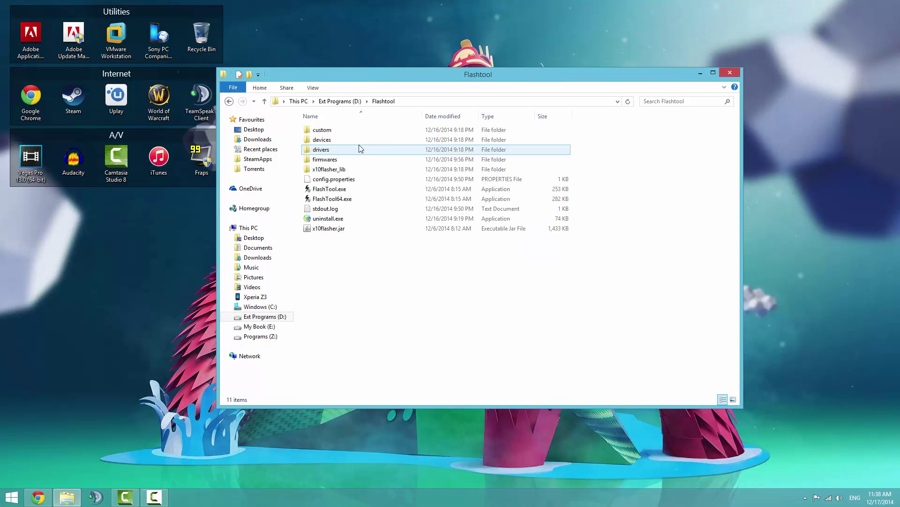
{"action": "right_click", "coordinate": [319, 199]}
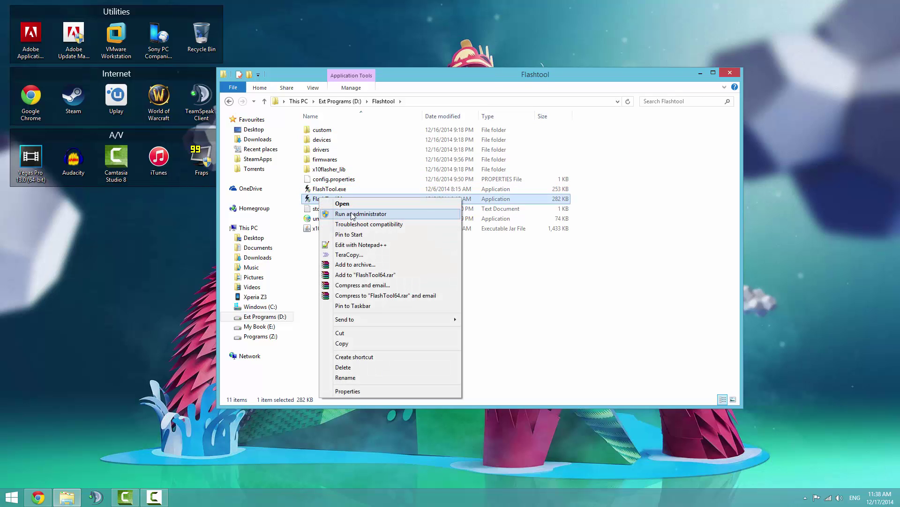
{"action": "left_click", "coordinate": [353, 214]}
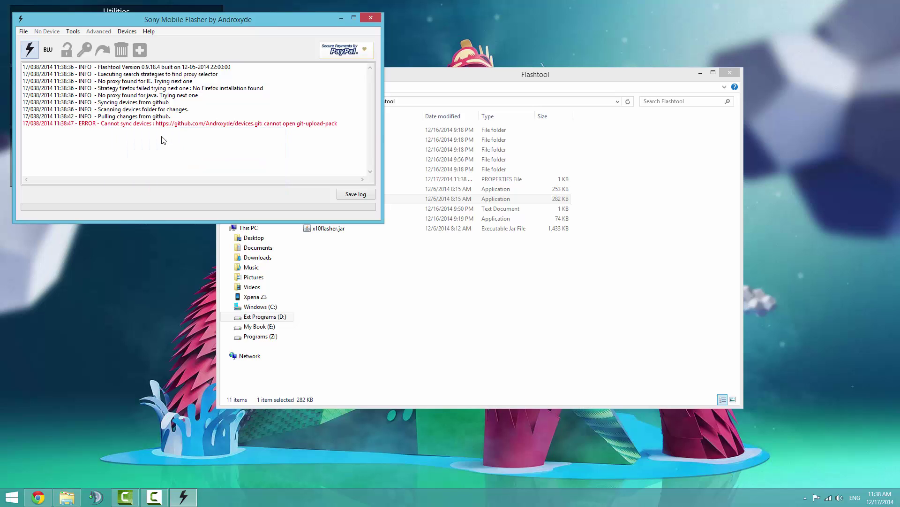
Step: Bring Flashtool forward and start Tools > Bundles > FILESET Decrypt
{"action": "left_click", "coordinate": [486, 307]}
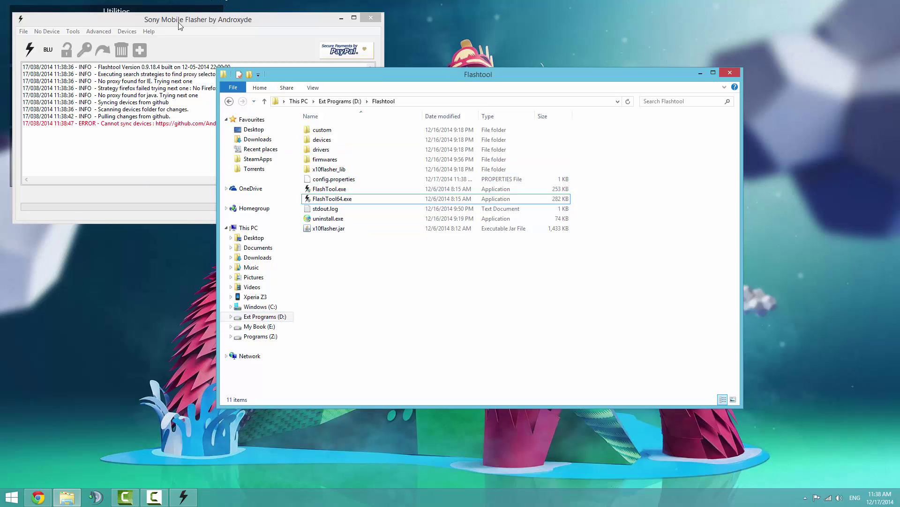
{"action": "left_click_drag", "start_coordinate": [178, 22], "coordinate": [427, 74]}
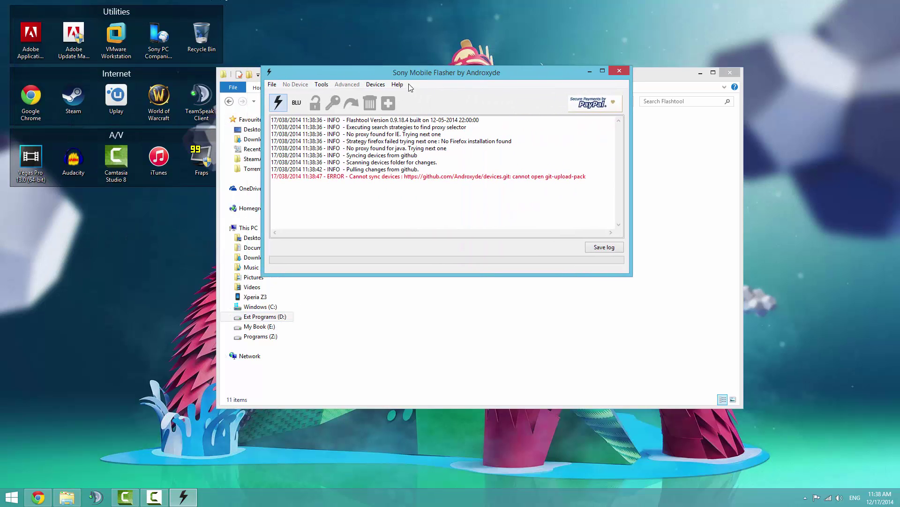
{"action": "left_click", "coordinate": [328, 87]}
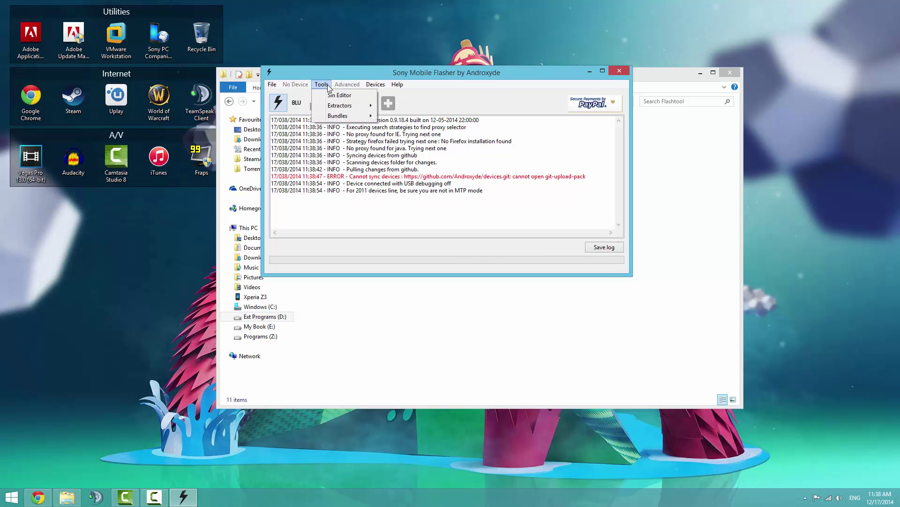
{"action": "mouse_move", "coordinate": [342, 116]}
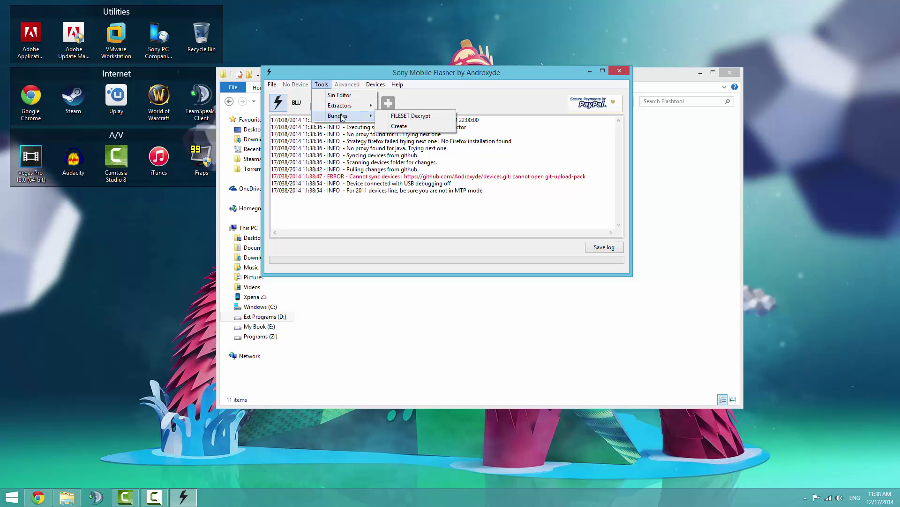
{"action": "left_click", "coordinate": [401, 117]}
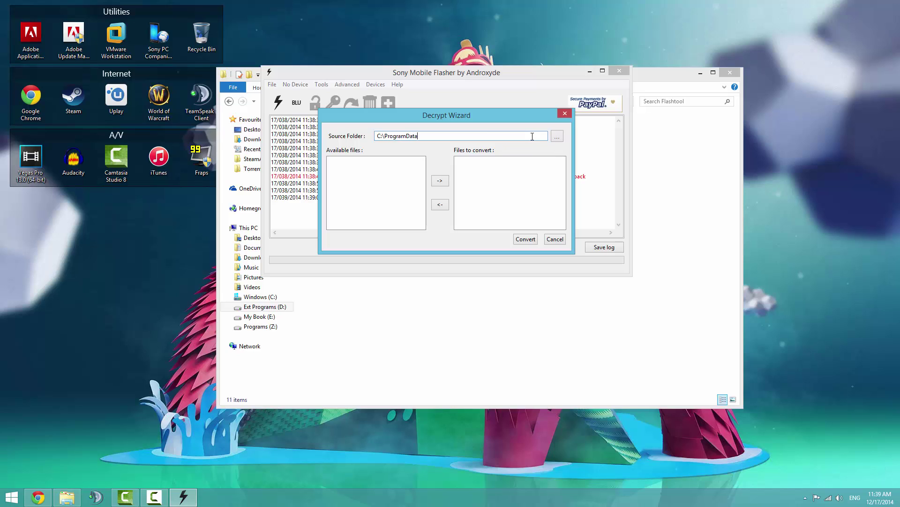
Step: In the source directory chooser, expand ProgramData, Sony, Sony Mobile, Update Engine and db
{"action": "left_click", "coordinate": [558, 140]}
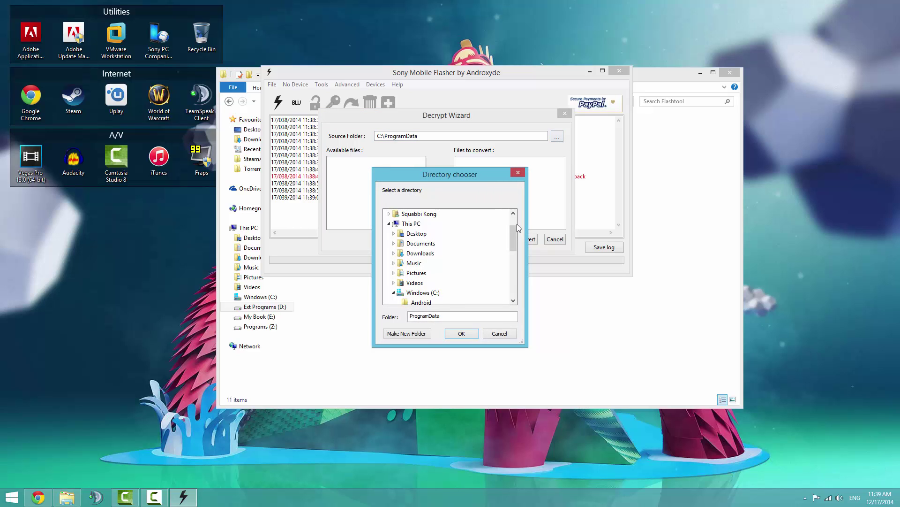
{"action": "scroll", "coordinate": [450, 256], "scroll_direction": "down", "scroll_amount": 5}
{"action": "left_click", "coordinate": [399, 277]}
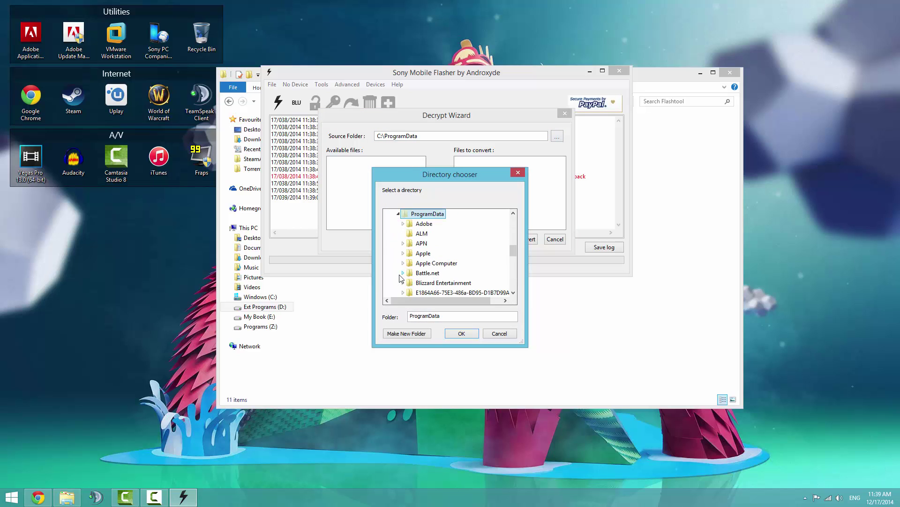
{"action": "left_click_drag", "start_coordinate": [513, 255], "coordinate": [513, 272]}
{"action": "left_click", "coordinate": [403, 254]}
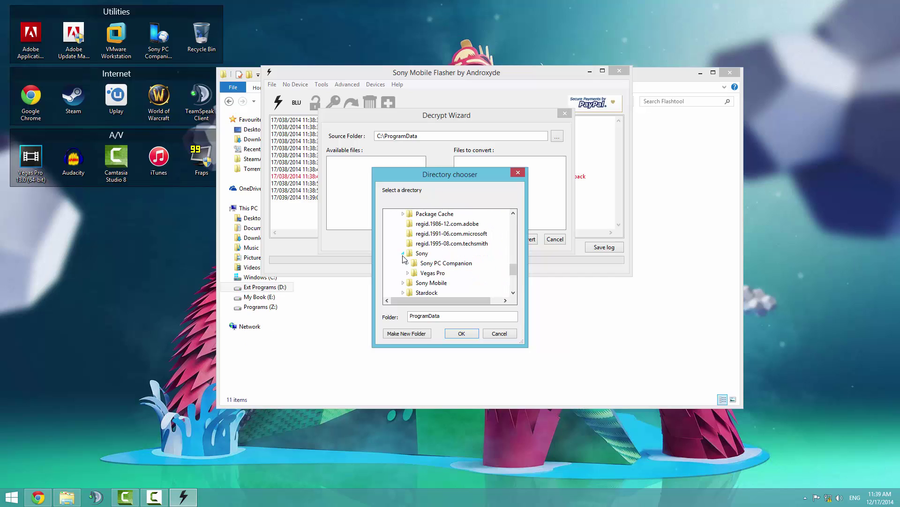
{"action": "left_click", "coordinate": [403, 283]}
{"action": "left_click", "coordinate": [407, 293]}
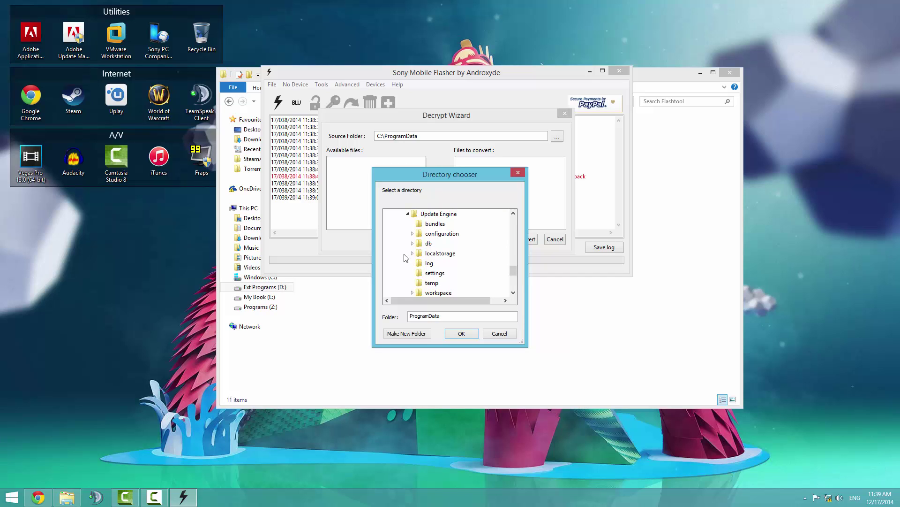
{"action": "left_click", "coordinate": [412, 243]}
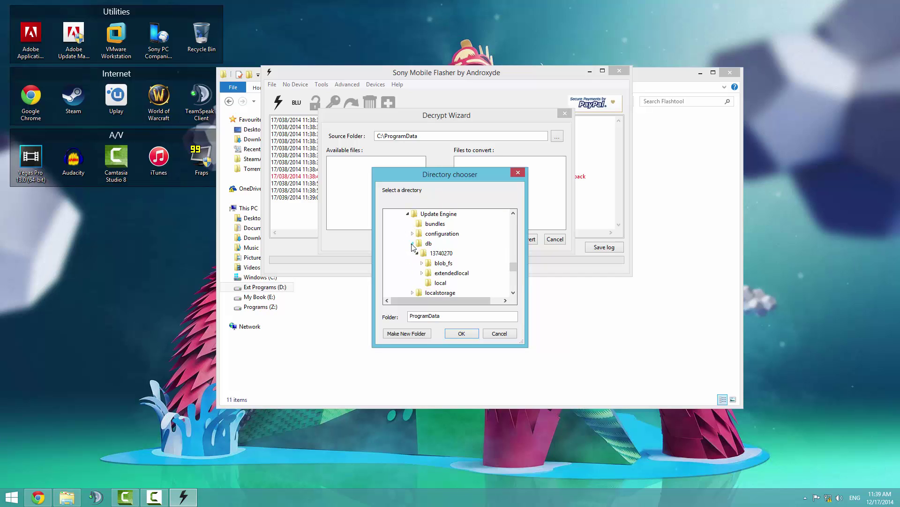
Step: Select 13740270\blob_fs and confirm it as the Decrypt Wizard's source folder
{"action": "scroll", "coordinate": [416, 217], "scroll_direction": "up", "scroll_amount": 2}
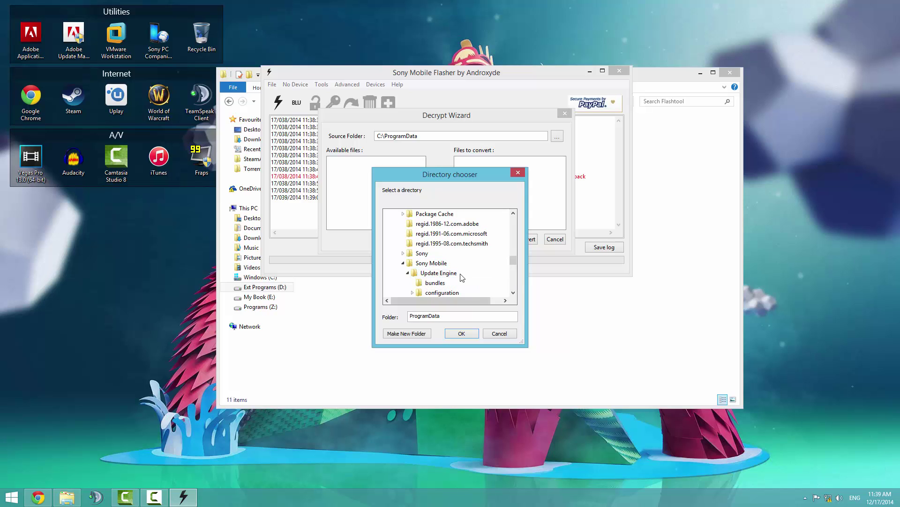
{"action": "scroll", "coordinate": [450, 266], "scroll_direction": "down", "scroll_amount": 1}
{"action": "scroll", "coordinate": [440, 265], "scroll_direction": "down", "scroll_amount": 1}
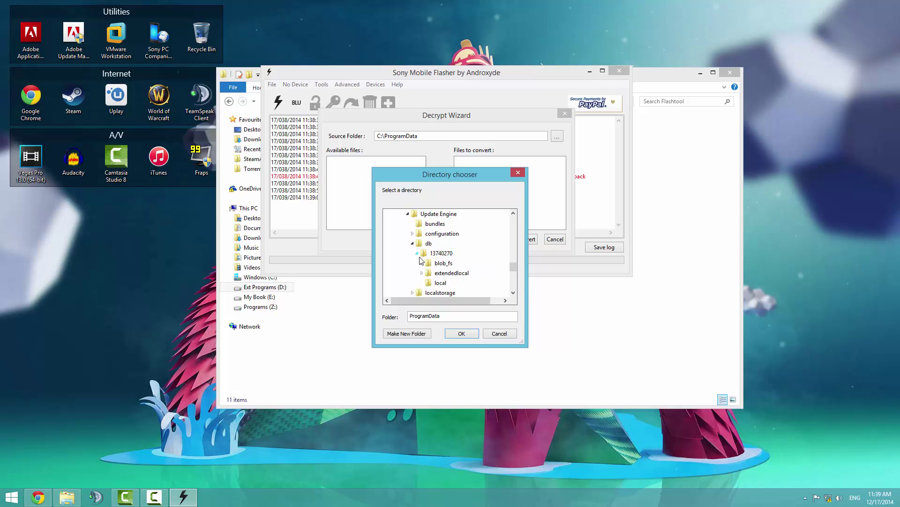
{"action": "left_click", "coordinate": [433, 255]}
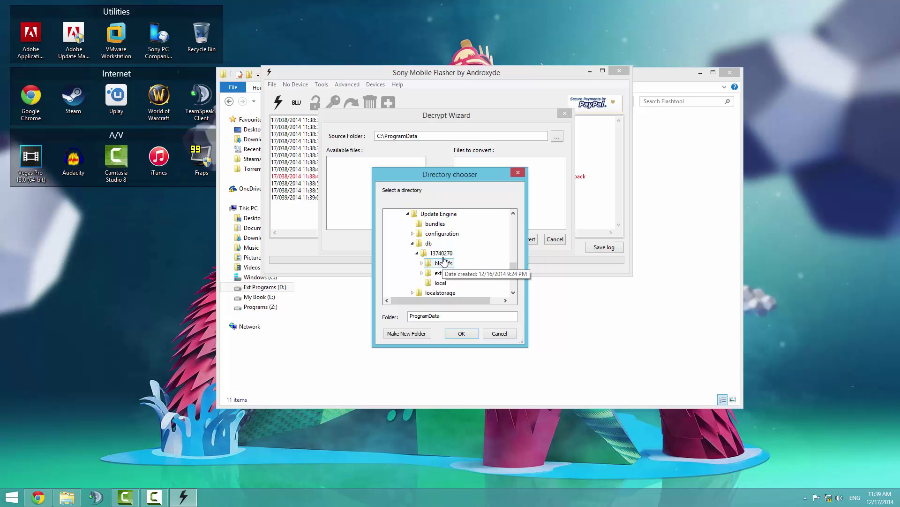
{"action": "left_click", "coordinate": [436, 265]}
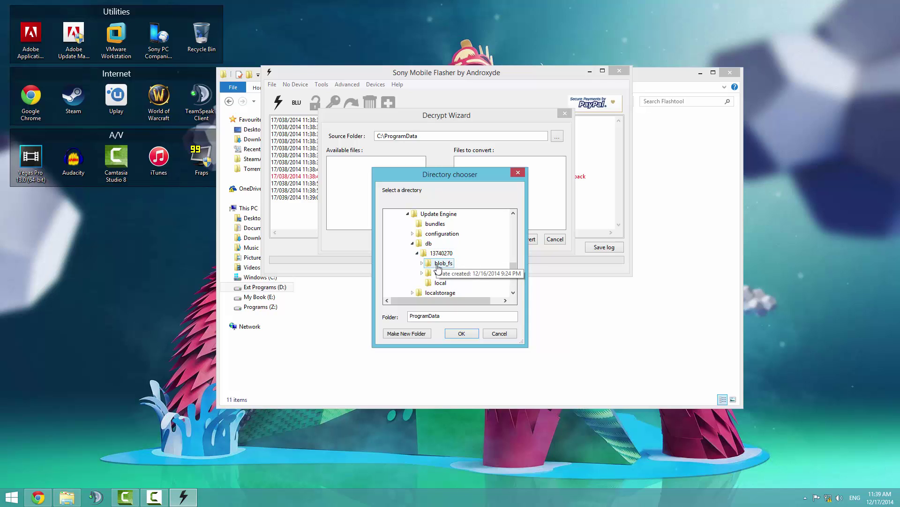
{"action": "double_click", "coordinate": [436, 265]}
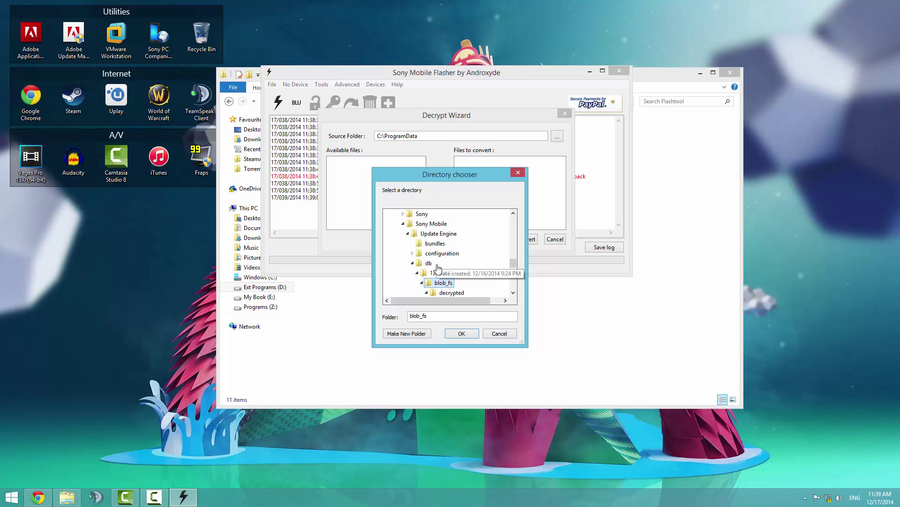
{"action": "left_click", "coordinate": [462, 334]}
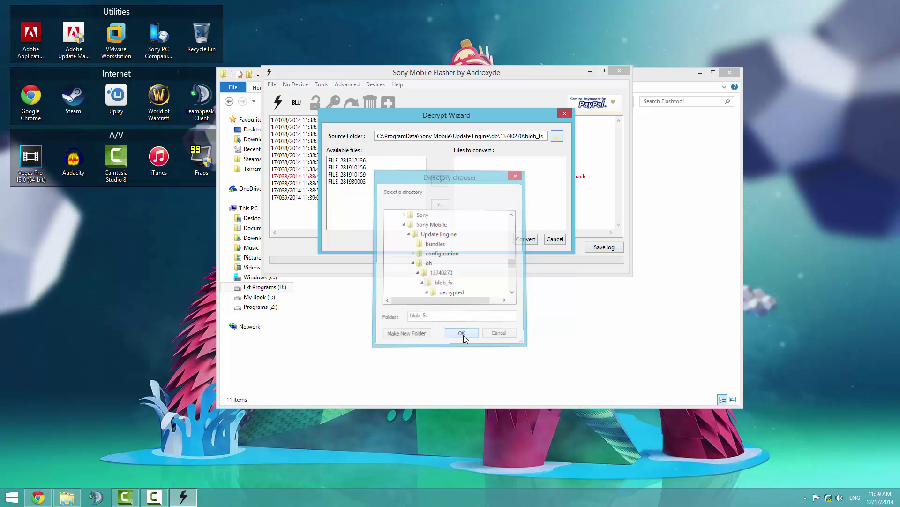
Step: Move all four FILE_ entries to Files to convert and start converting them
{"action": "left_click", "coordinate": [353, 160]}
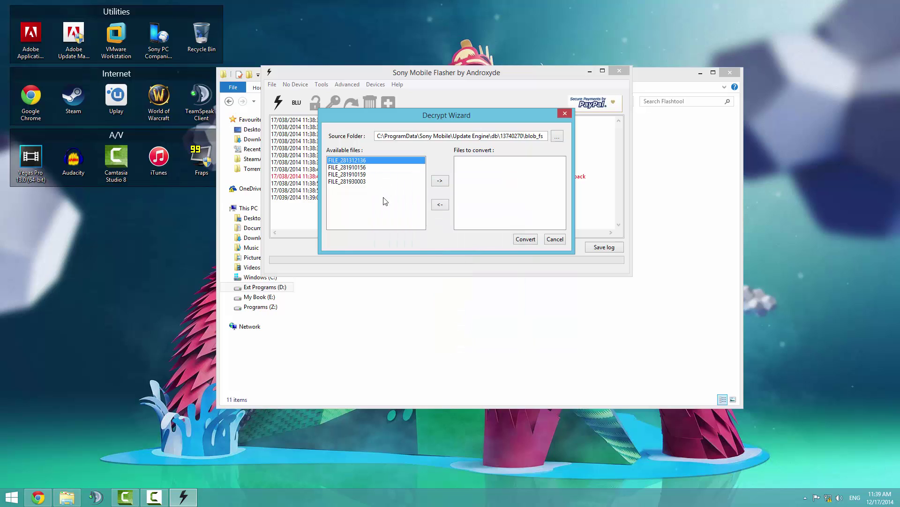
{"action": "left_click", "coordinate": [361, 182], "text": "shift"}
{"action": "left_click", "coordinate": [440, 182]}
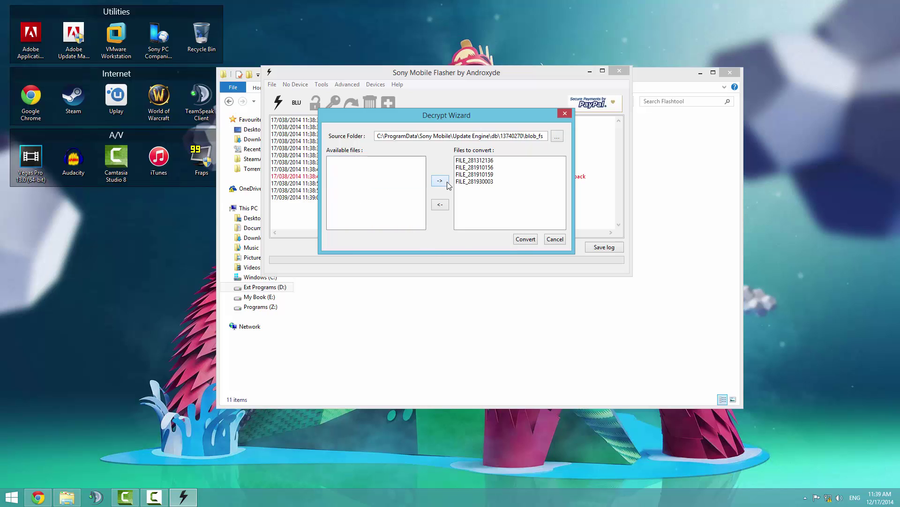
{"action": "left_click", "coordinate": [526, 239]}
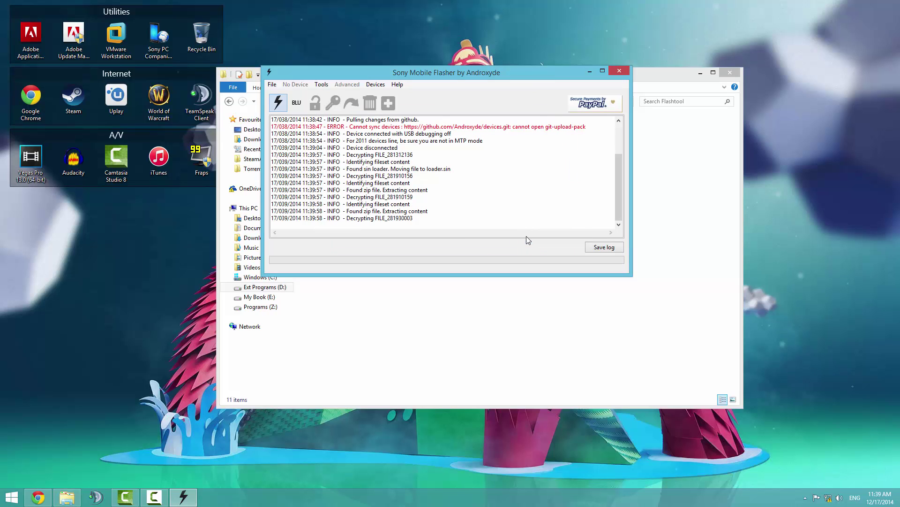
Step: Open a new File Explorer window at C:\ProgramData
{"action": "left_click", "coordinate": [487, 354]}
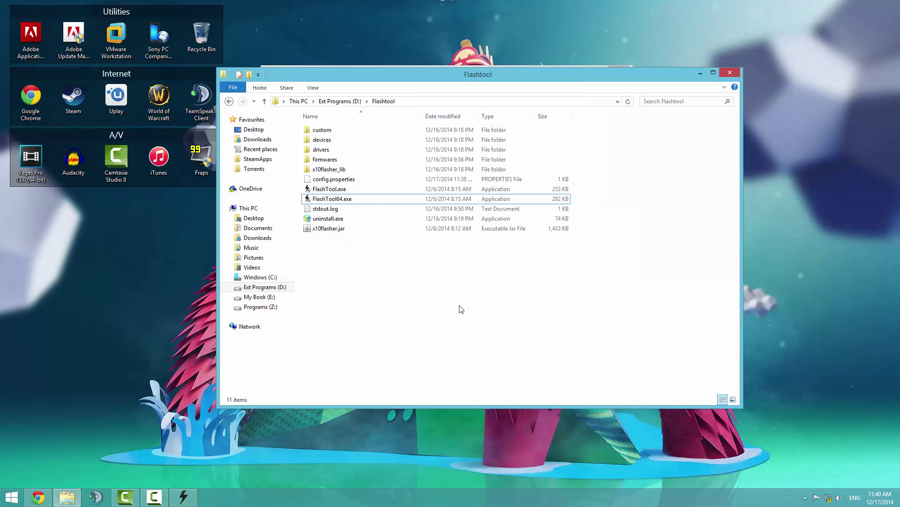
{"action": "key", "text": "ctrl+n"}
{"action": "left_click", "coordinate": [442, 114]}
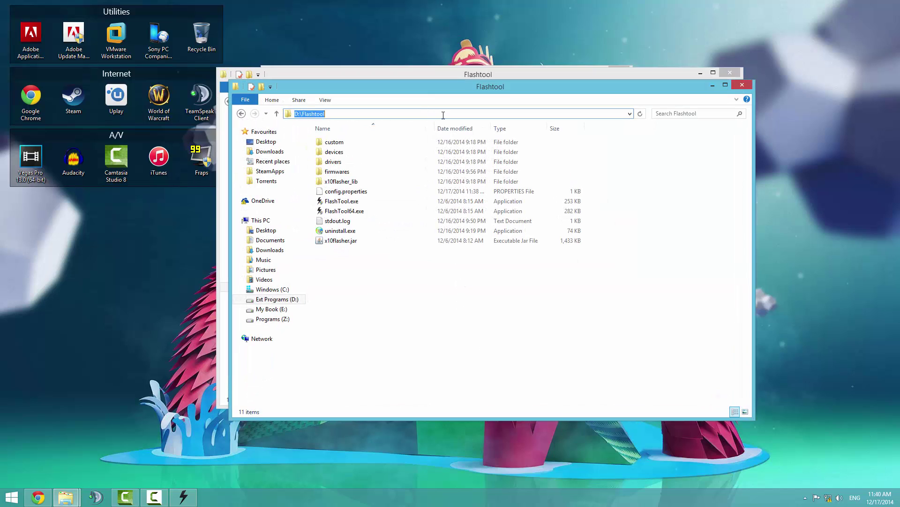
{"action": "type", "text": "C:\\ProgramData"}
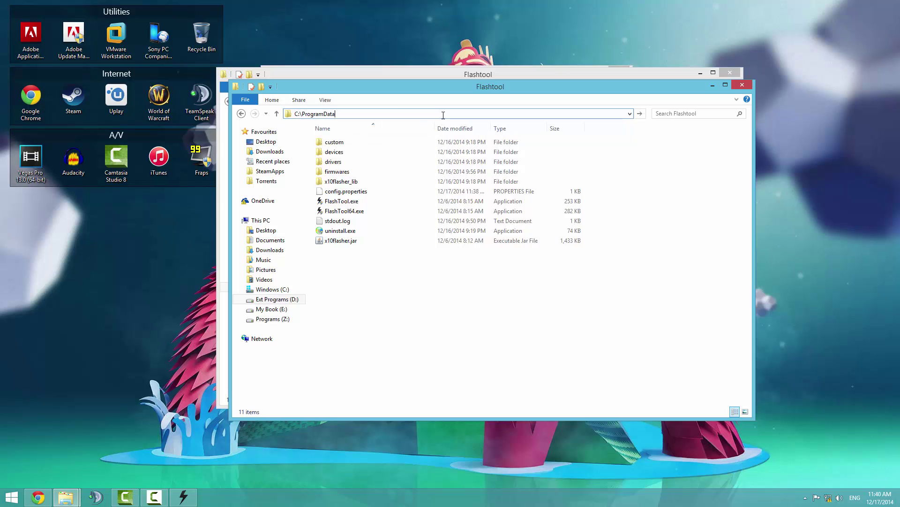
{"action": "key", "text": "Return"}
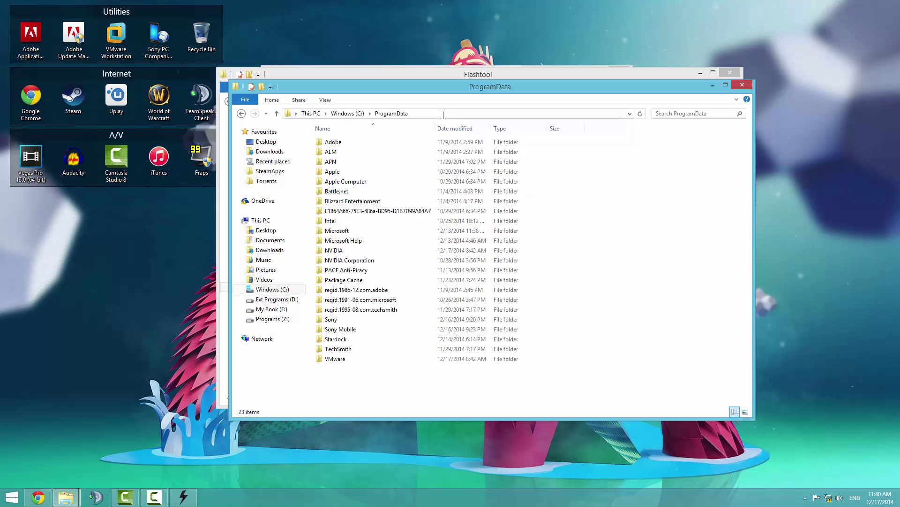
Step: Browse to Sony Mobile\Update Engine\db\13740270\blob_fs and select the decrypted folder
{"action": "double_click", "coordinate": [341, 329]}
{"action": "left_click", "coordinate": [342, 146]}
{"action": "double_click", "coordinate": [343, 142]}
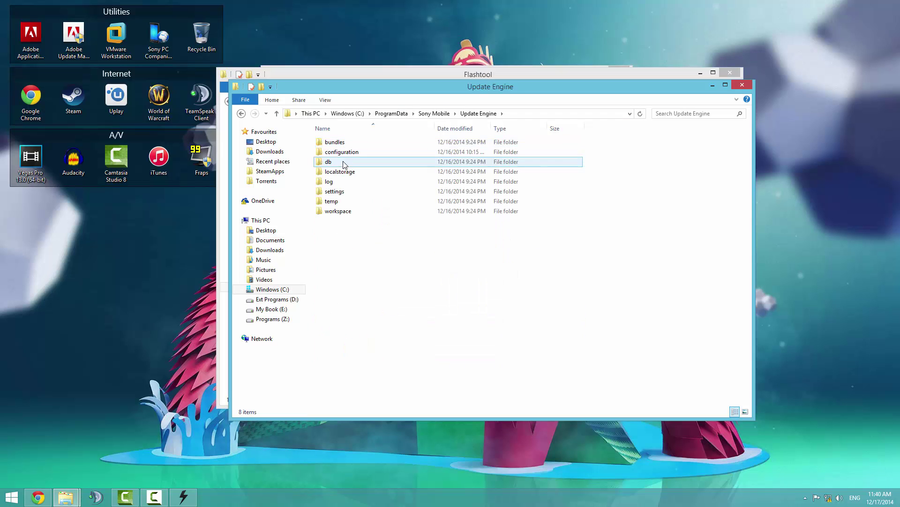
{"action": "double_click", "coordinate": [342, 162]}
{"action": "double_click", "coordinate": [343, 143]}
{"action": "double_click", "coordinate": [334, 142]}
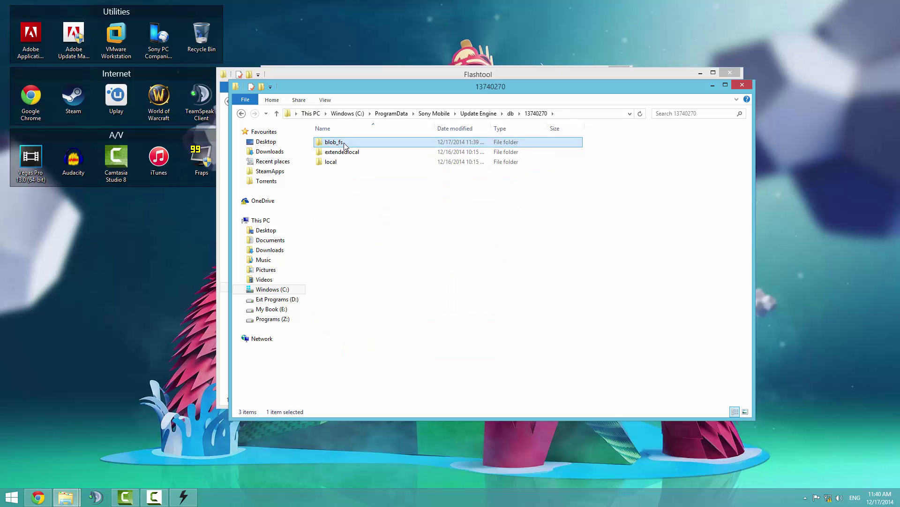
{"action": "left_click", "coordinate": [344, 143]}
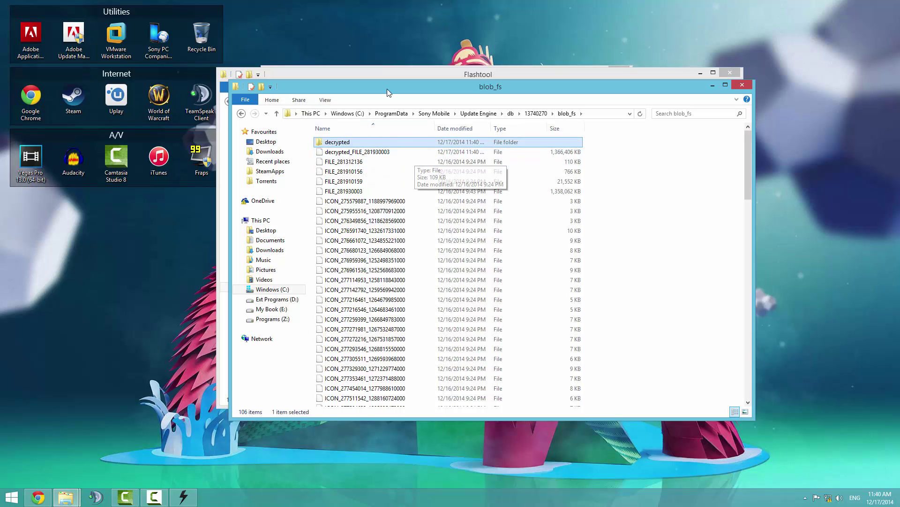
{"action": "left_click_drag", "start_coordinate": [387, 89], "coordinate": [247, 135]}
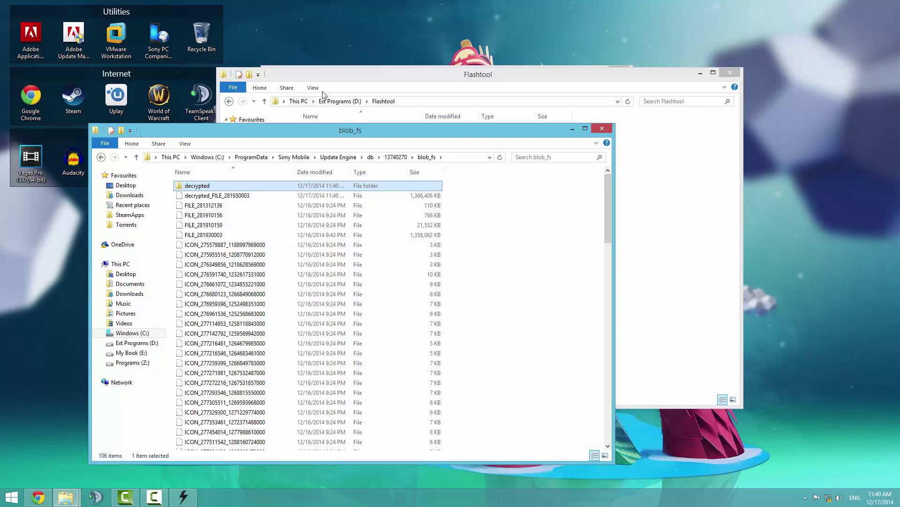
{"action": "left_click_drag", "start_coordinate": [345, 74], "coordinate": [396, 70]}
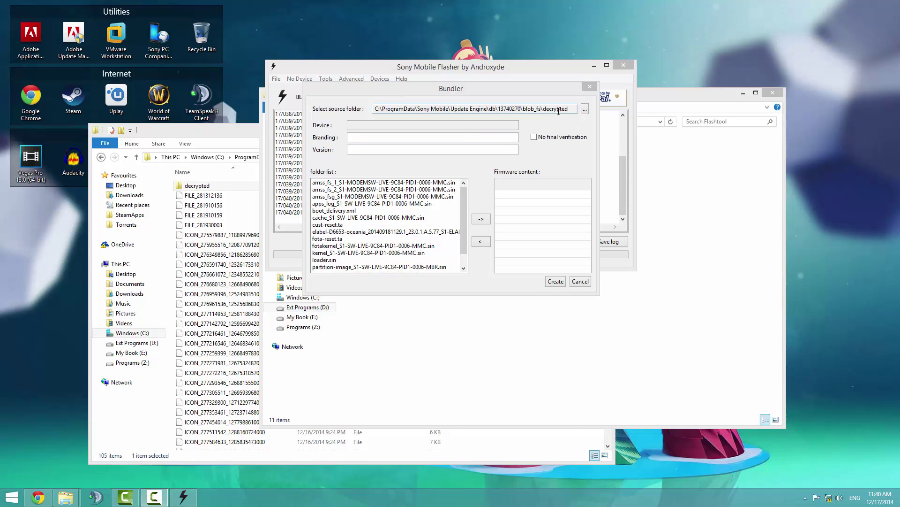
Step: Open the decrypted folder, widen the Name column to check its 18 files, then close it
{"action": "double_click", "coordinate": [197, 185]}
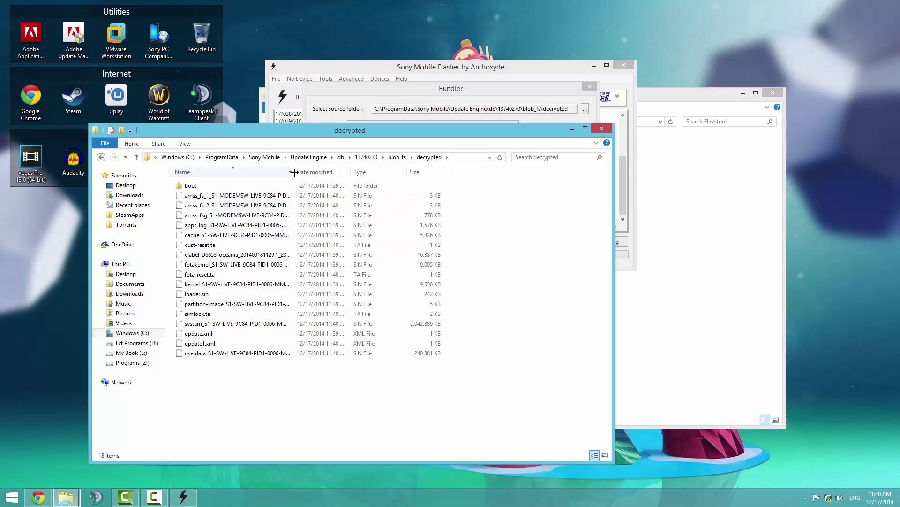
{"action": "left_click_drag", "start_coordinate": [294, 173], "coordinate": [325, 177]}
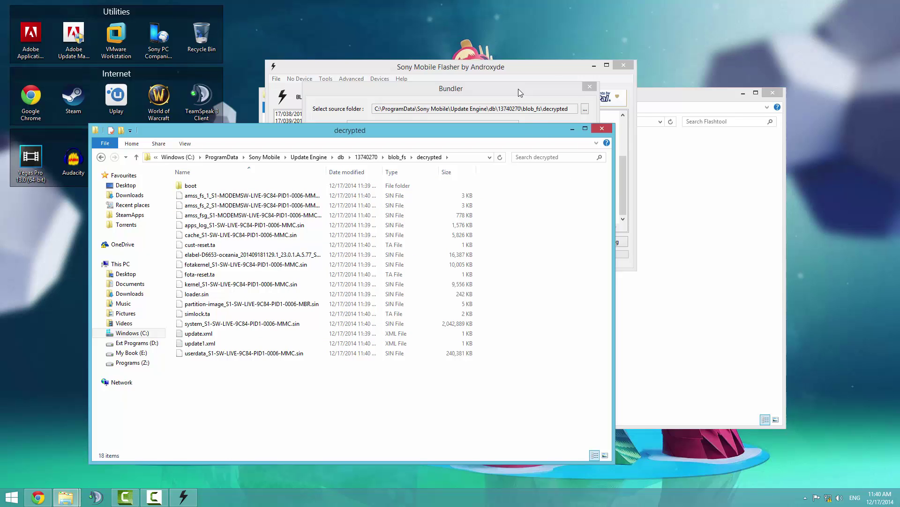
{"action": "left_click", "coordinate": [604, 130]}
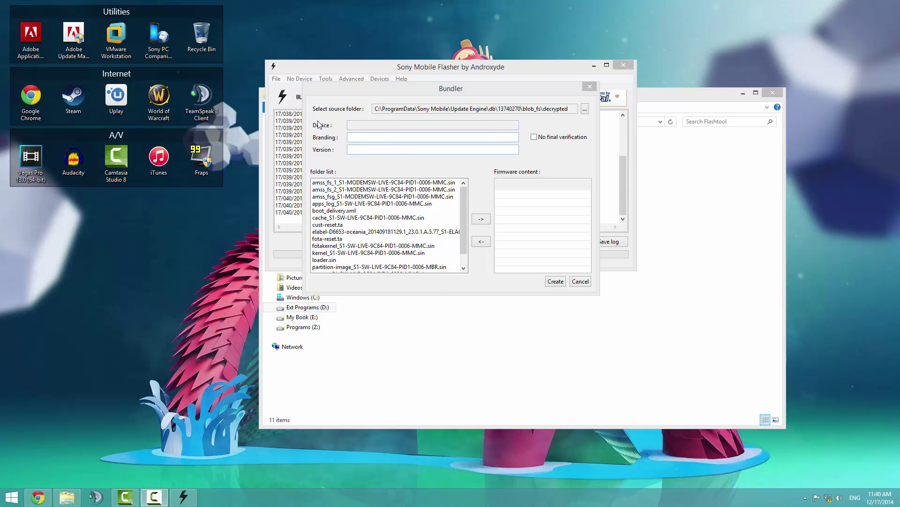
Step: Choose D66XX Sony Xperia Z3, variant D6653, as the bundle's device
{"action": "double_click", "coordinate": [389, 123]}
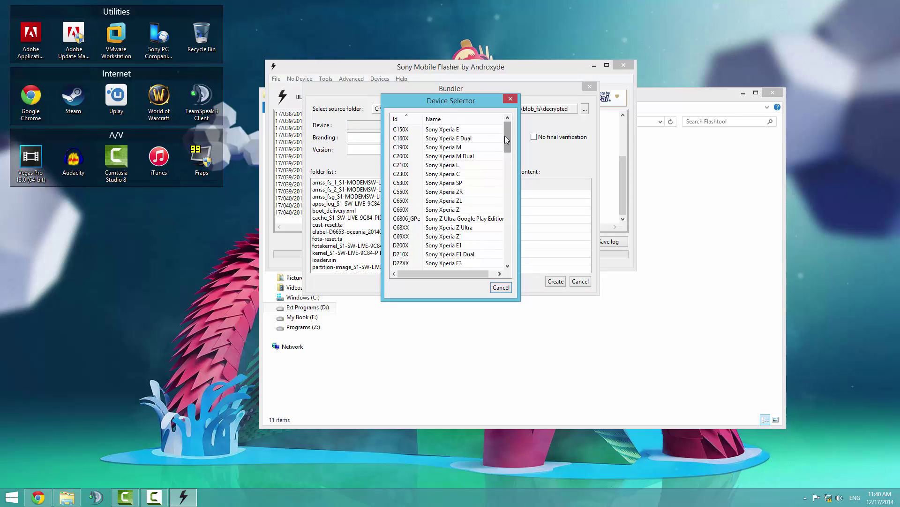
{"action": "left_click_drag", "start_coordinate": [507, 142], "coordinate": [510, 183]}
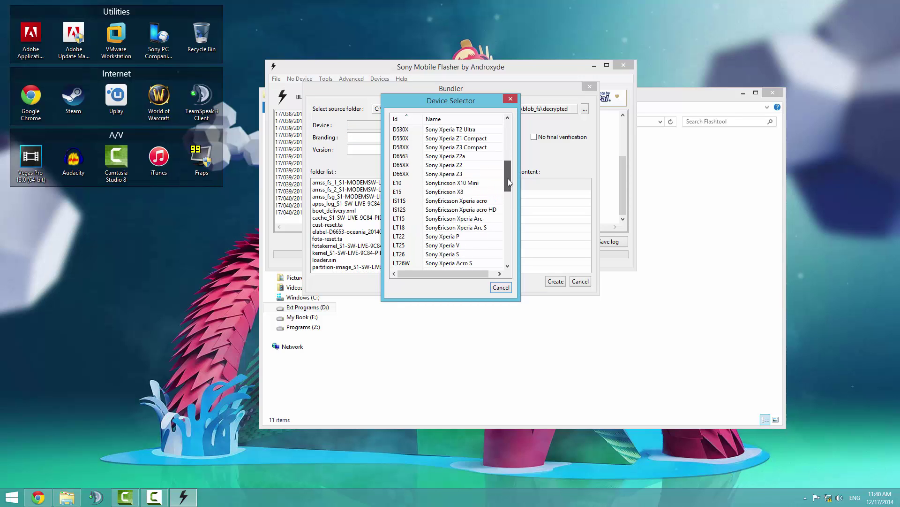
{"action": "double_click", "coordinate": [459, 174]}
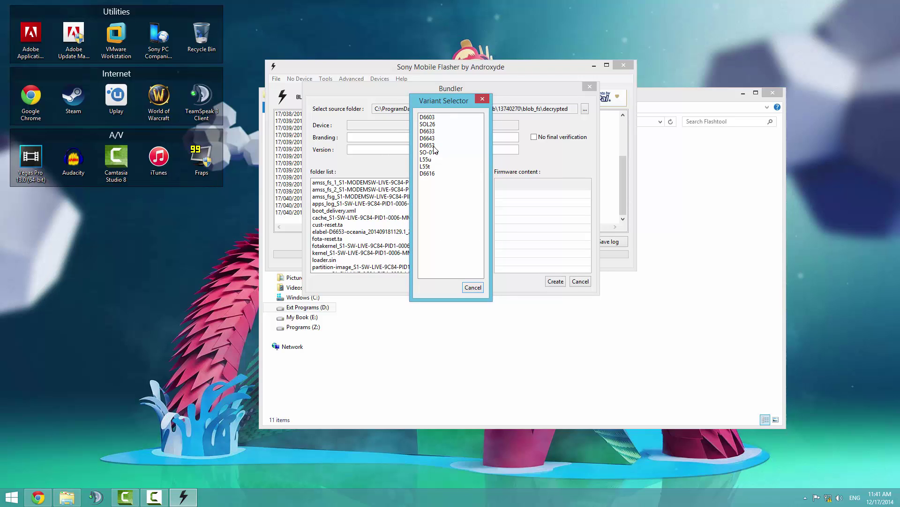
{"action": "double_click", "coordinate": [429, 146]}
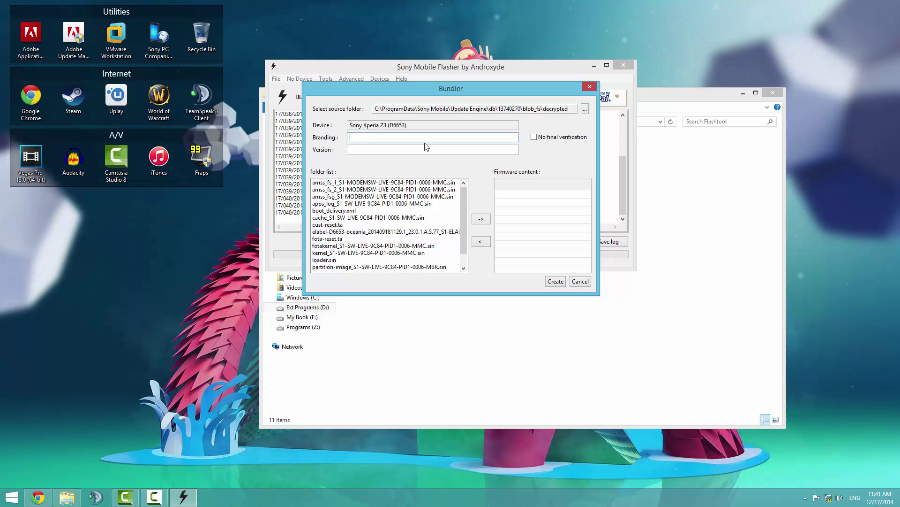
Step: Enter branding 'Vodafone AU' and version 23.0.1.A.5.77 in the Bundler
{"action": "type", "text": "Vodafone AU"}
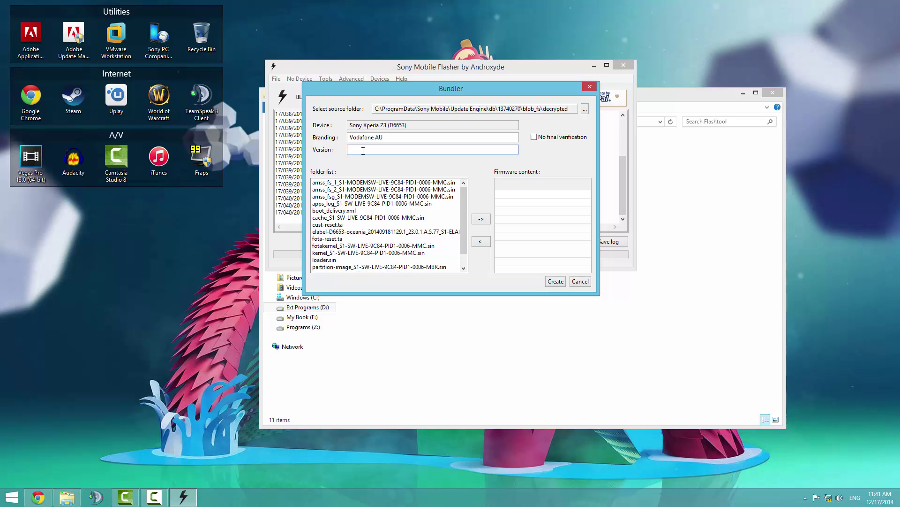
{"action": "type", "text": "23.0.1.A.5.77"}
{"action": "left_click_drag", "start_coordinate": [409, 93], "coordinate": [409, 92]}
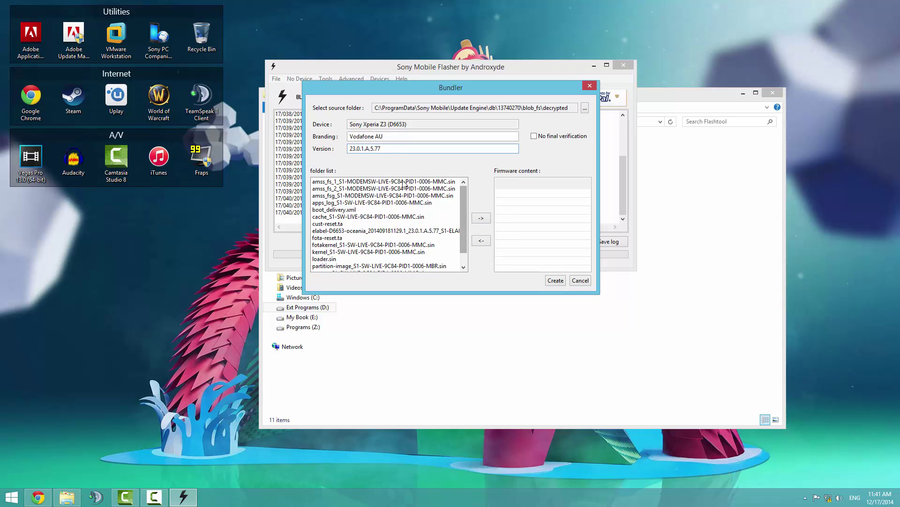
Step: Add all decrypted files except cust-reset.ta and fota-reset.ta to the firmware content
{"action": "left_click", "coordinate": [339, 184]}
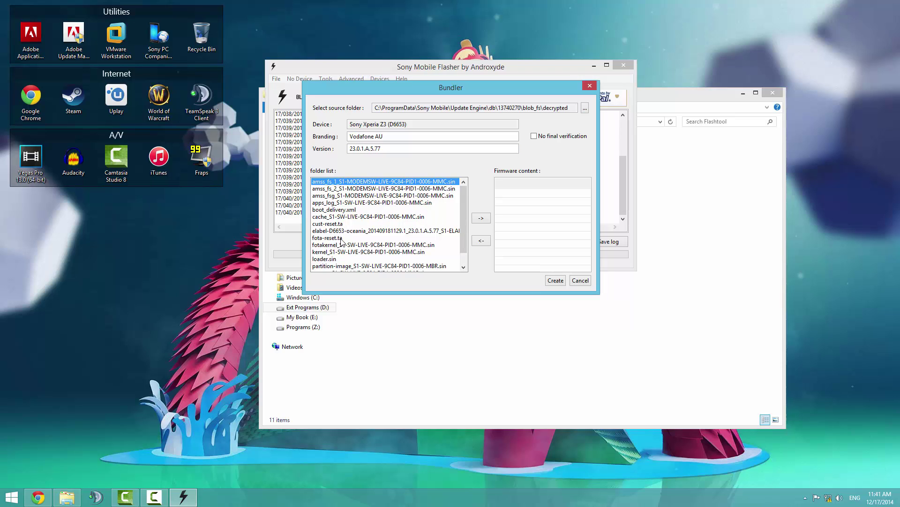
{"action": "left_click_drag", "start_coordinate": [463, 239], "coordinate": [463, 268]}
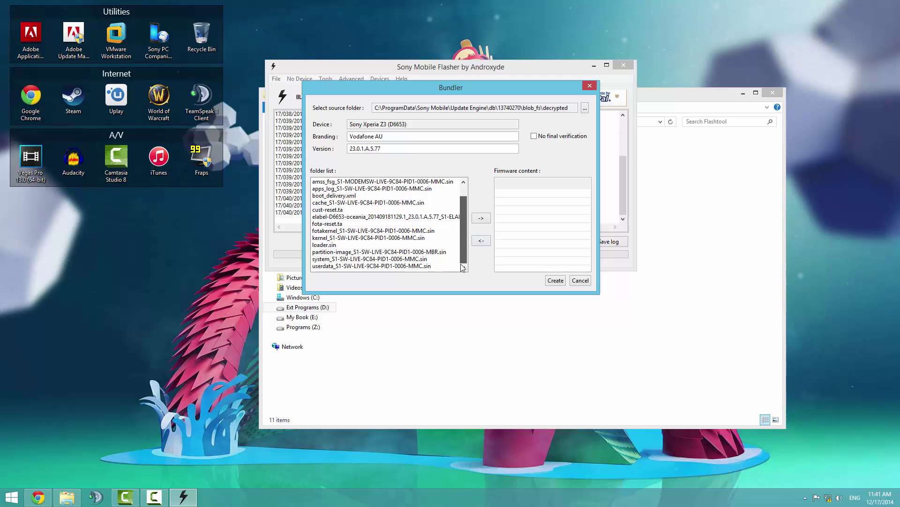
{"action": "left_click", "coordinate": [419, 266], "text": "shift"}
{"action": "left_click", "coordinate": [330, 223], "text": "ctrl"}
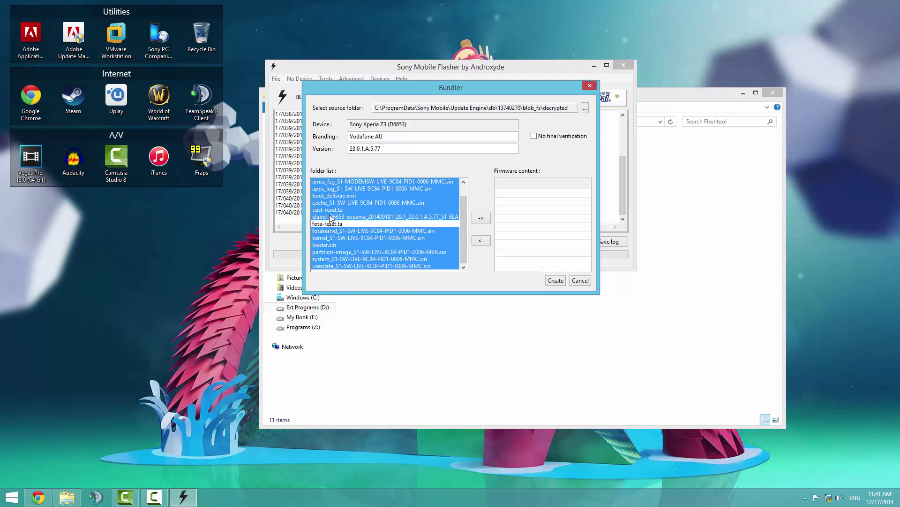
{"action": "left_click", "coordinate": [331, 210], "text": "ctrl"}
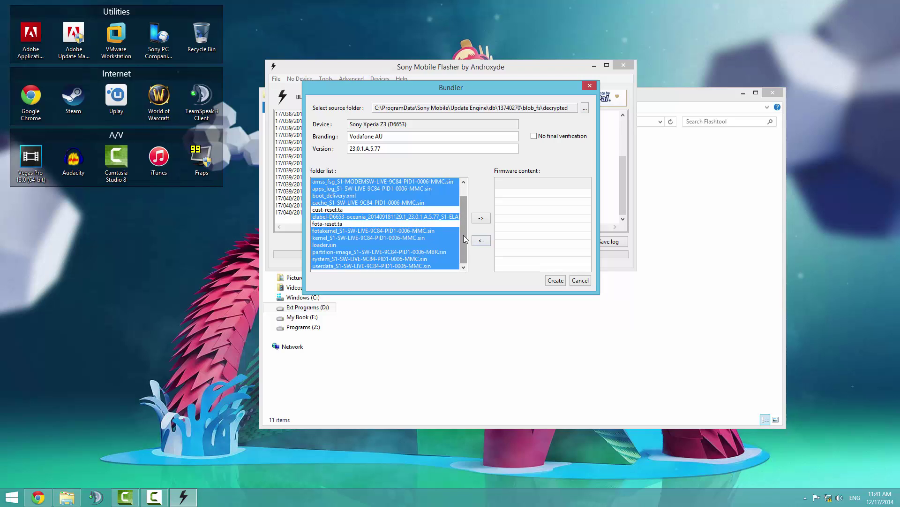
{"action": "scroll", "coordinate": [465, 239], "scroll_direction": "up", "scroll_amount": 1}
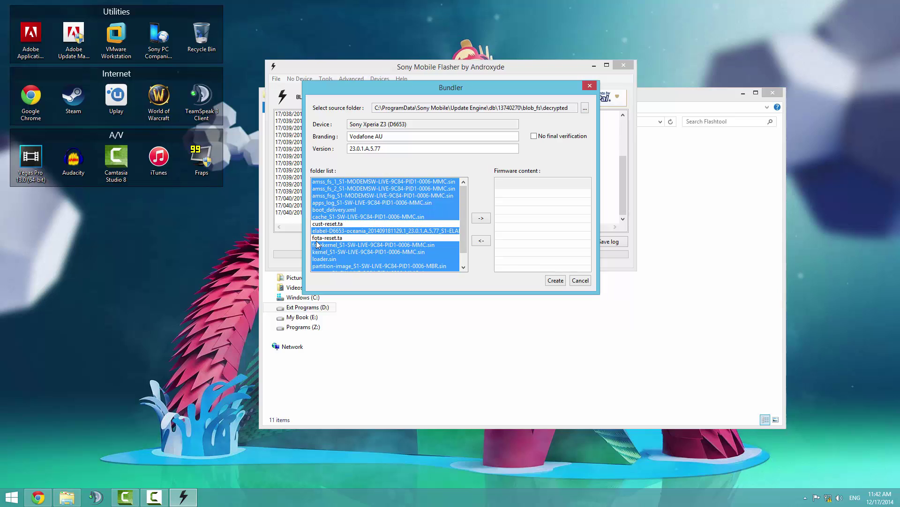
{"action": "left_click", "coordinate": [483, 218]}
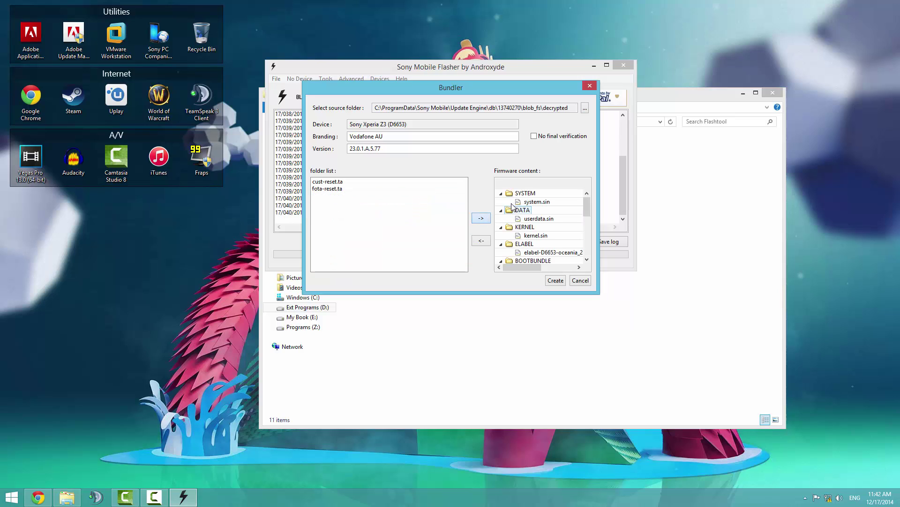
Step: Create the D6653 Vodafone AU bundle and confirm the torrent-creation log line appears
{"action": "left_click", "coordinate": [563, 282]}
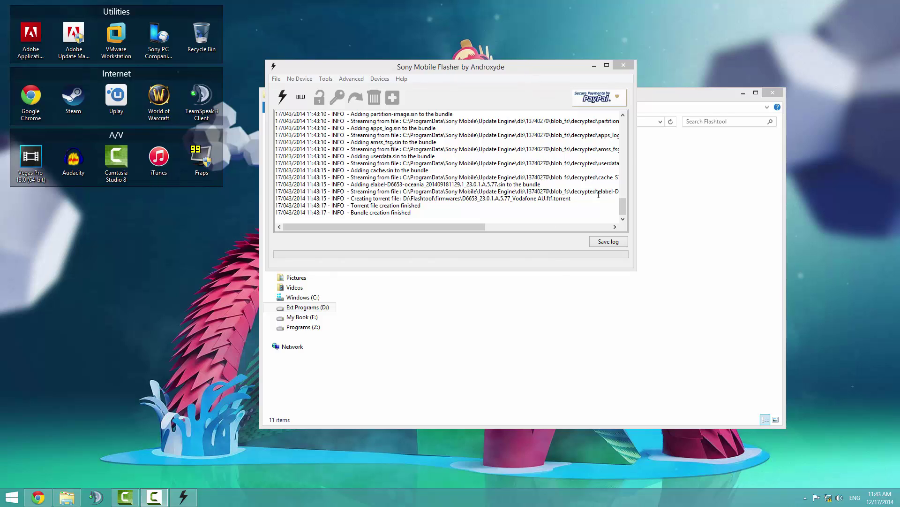
{"action": "left_click_drag", "start_coordinate": [353, 198], "coordinate": [550, 205]}
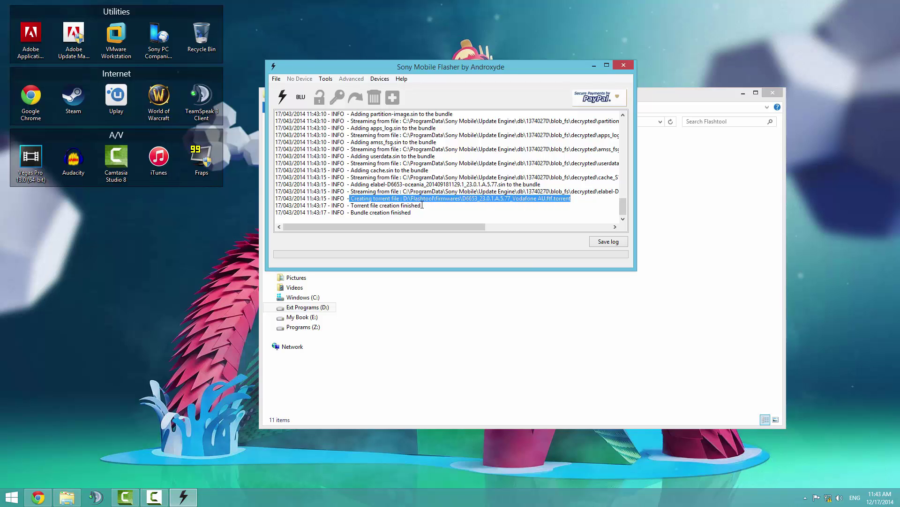
{"action": "left_click", "coordinate": [601, 307]}
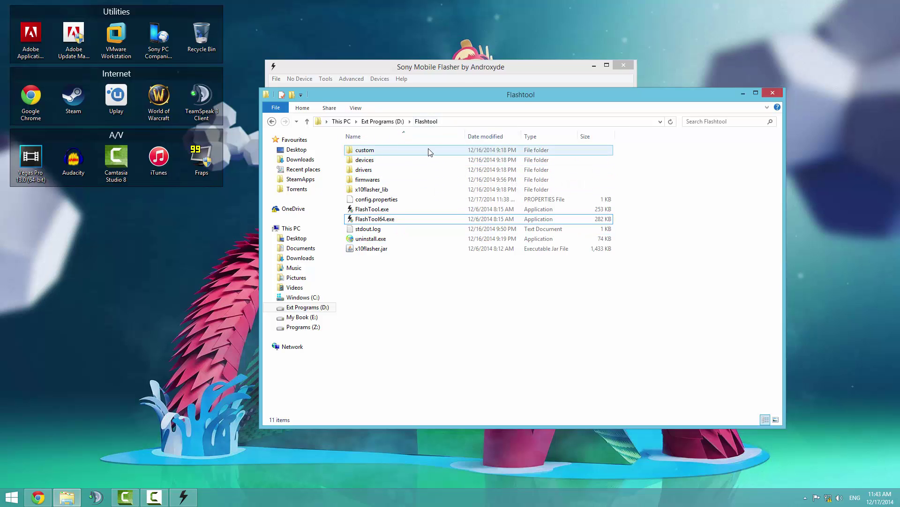
Step: Check the firmwares folder for D6653_23.0.1.A.5.77_Vodafone AU.ftf and its .ftf.torrent file
{"action": "double_click", "coordinate": [374, 180]}
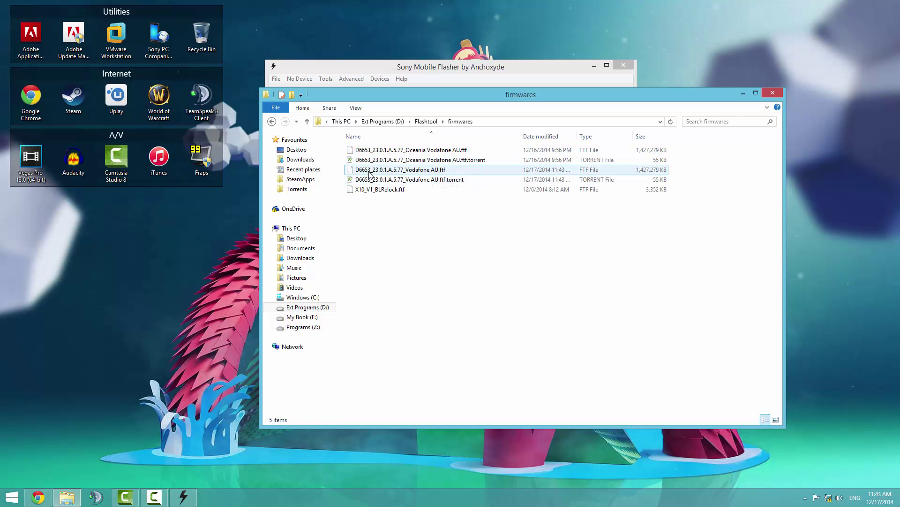
{"action": "left_click_drag", "start_coordinate": [678, 170], "coordinate": [441, 174]}
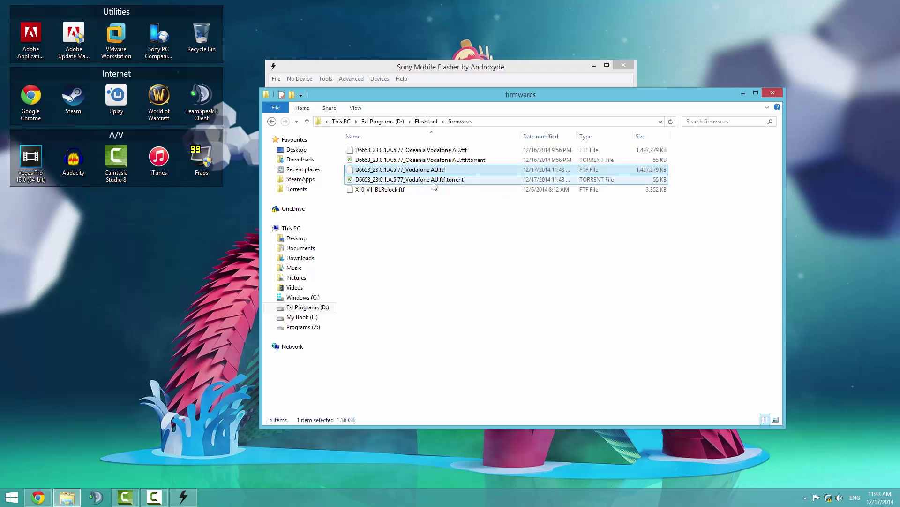
{"action": "left_click", "coordinate": [436, 182]}
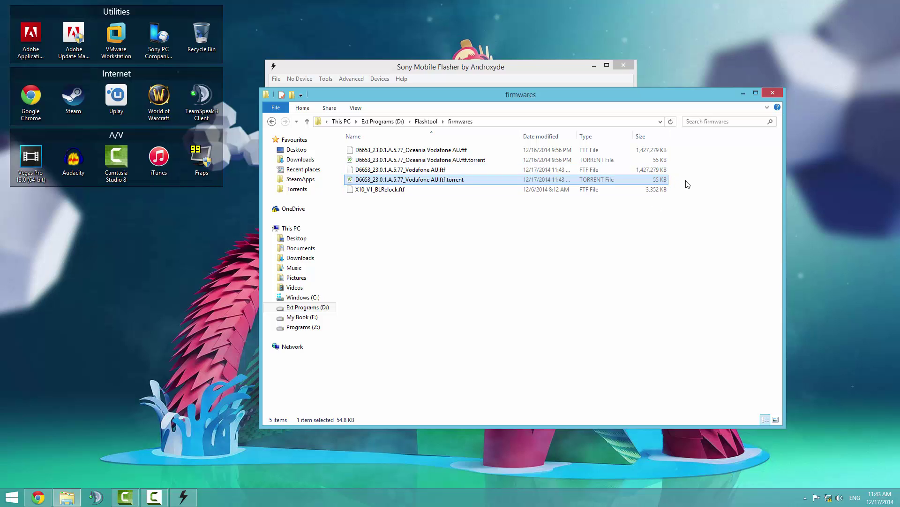
Step: Return to the Sony Mobile Flasher window showing 'Bundle creation finished'
{"action": "left_click", "coordinate": [533, 66]}
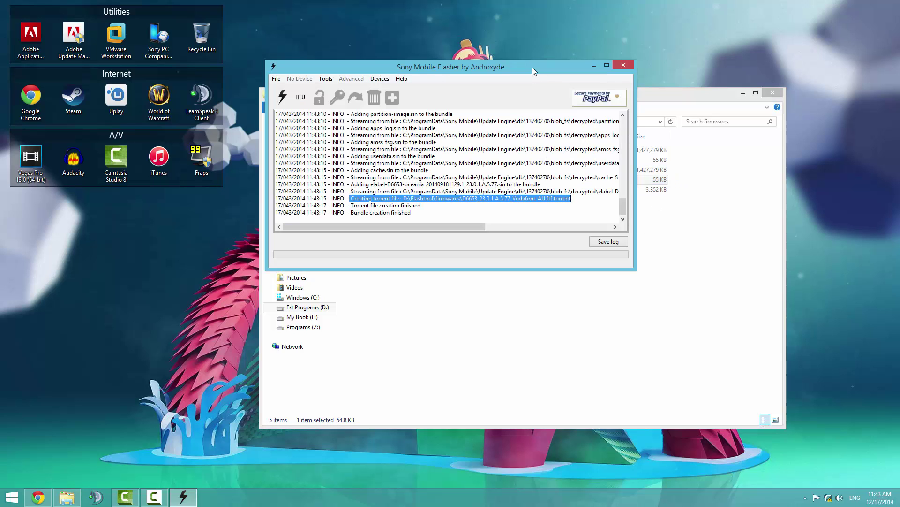